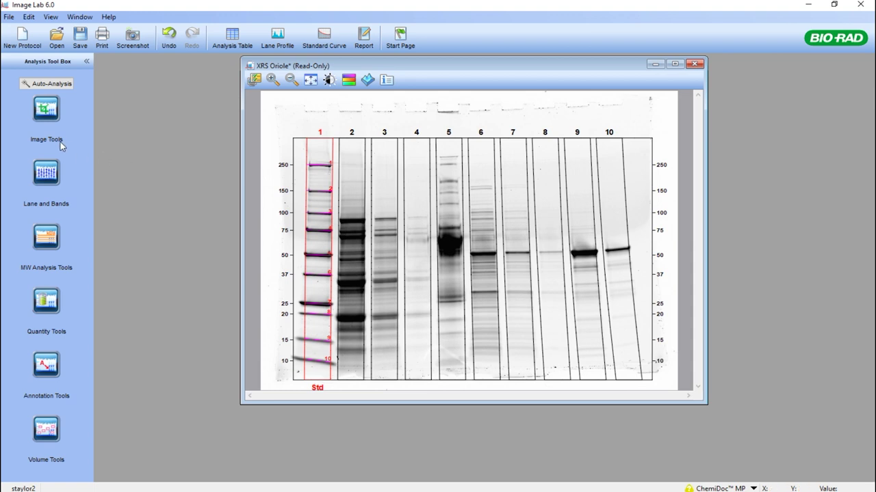
# Switch to the band-editing options under Lane and Bands and start adding bands.
pyautogui.click(50, 174)
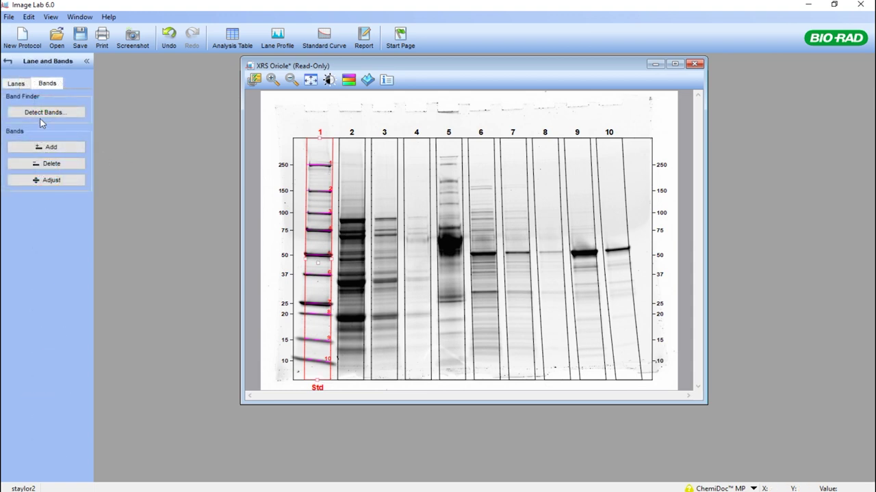
pyautogui.click(16, 83)
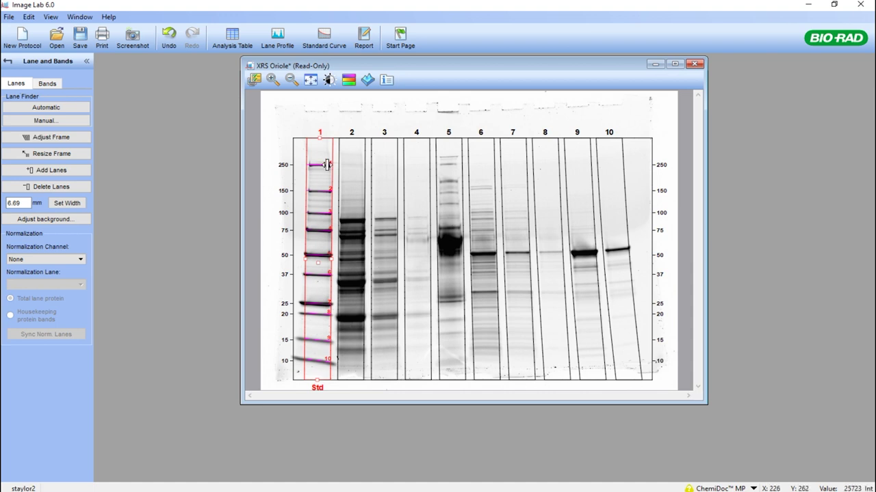
pyautogui.click(45, 84)
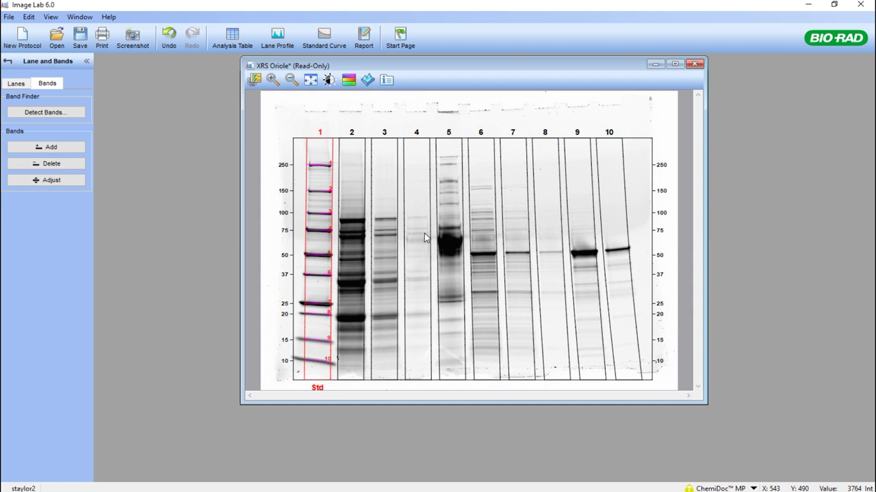
pyautogui.click(60, 148)
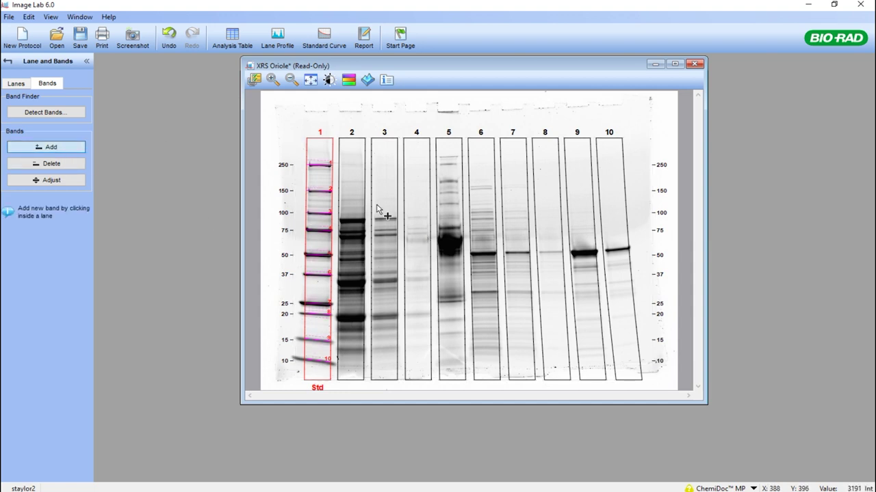
# Mark a band at roughly 50 kDa in each of lanes 2 through 10.
pyautogui.click(349, 261)
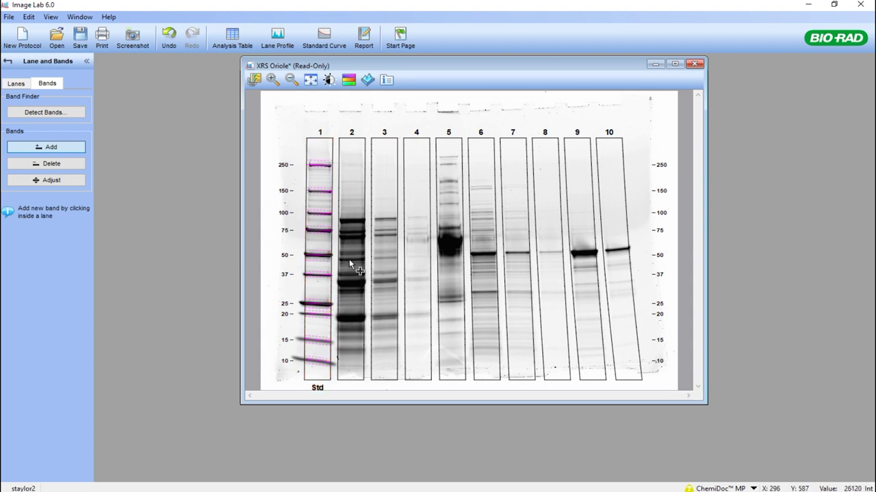
pyautogui.click(385, 258)
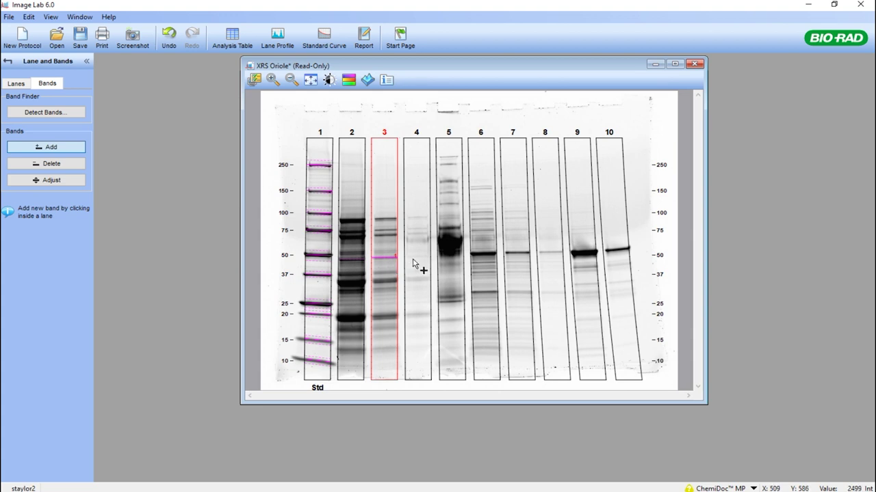
pyautogui.click(413, 262)
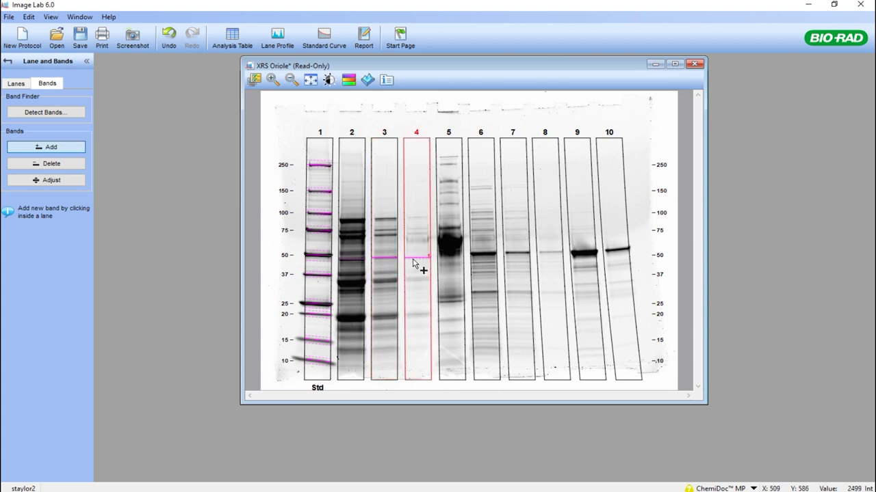
pyautogui.click(450, 258)
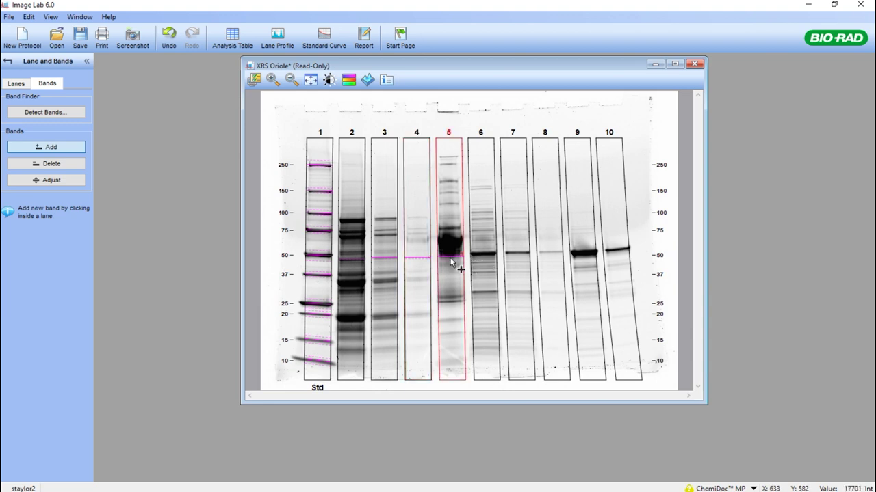
pyautogui.click(480, 256)
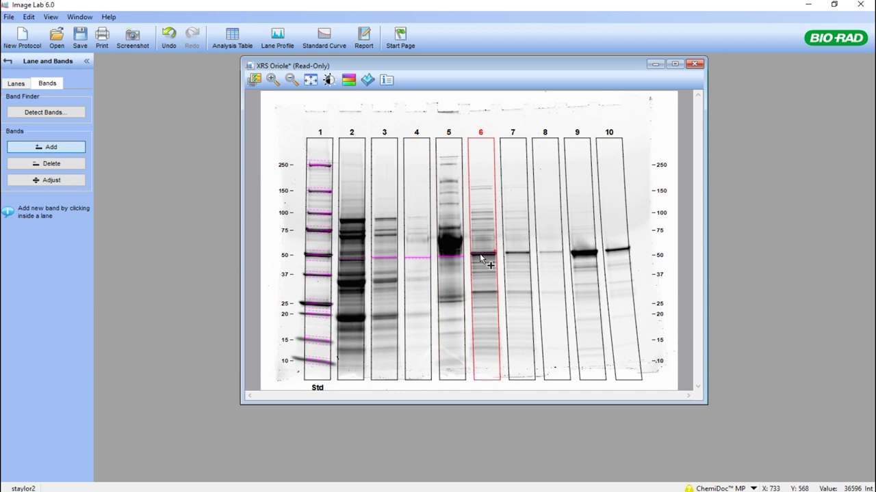
pyautogui.click(518, 255)
pyautogui.click(547, 256)
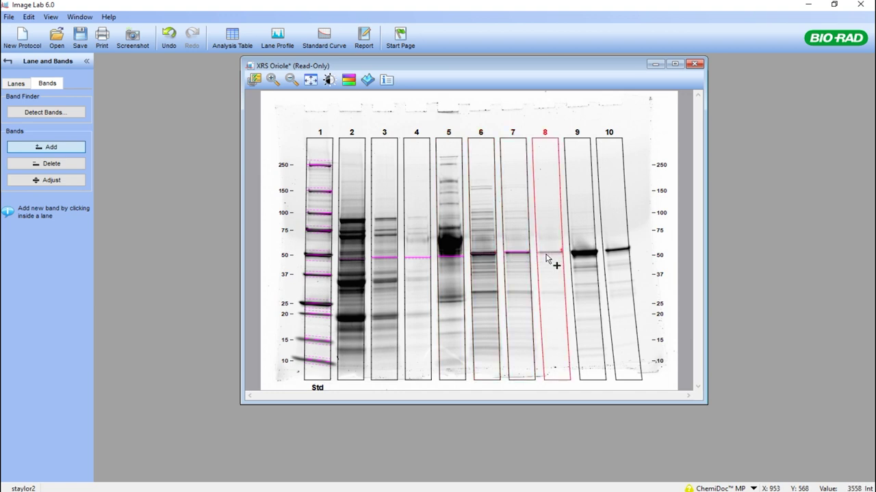
pyautogui.click(581, 256)
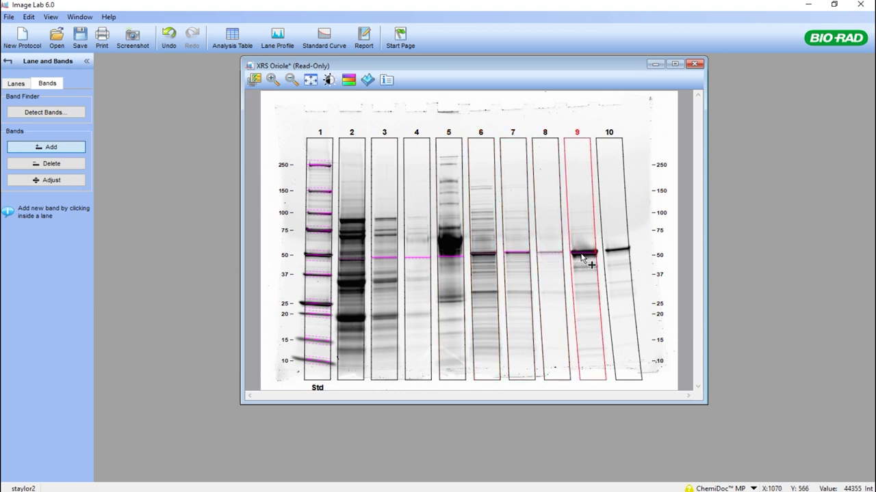
pyautogui.click(618, 251)
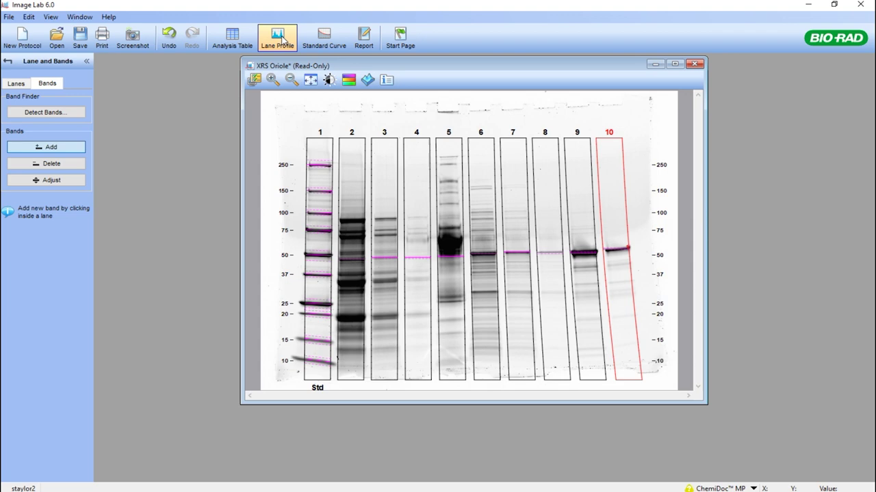
# Display the Lane Profile intensity plot for lane 10.
pyautogui.click(281, 40)
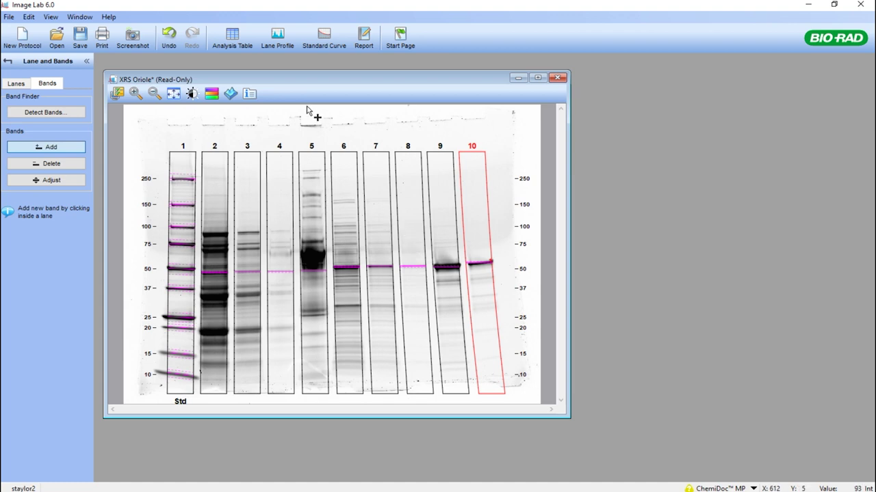
pyautogui.click(278, 43)
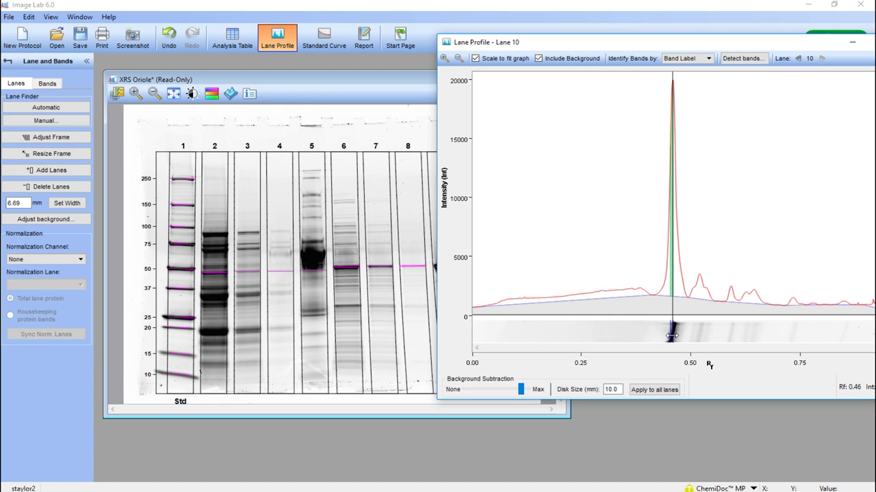
# Widen the ~50 kDa band in lanes 10, 9, 8 and 7 to span each profile peak.
pyautogui.moveTo(673, 333)
pyautogui.mouseDown()
pyautogui.moveTo(685, 335)
pyautogui.moveTo(662, 333)
pyautogui.mouseUp()
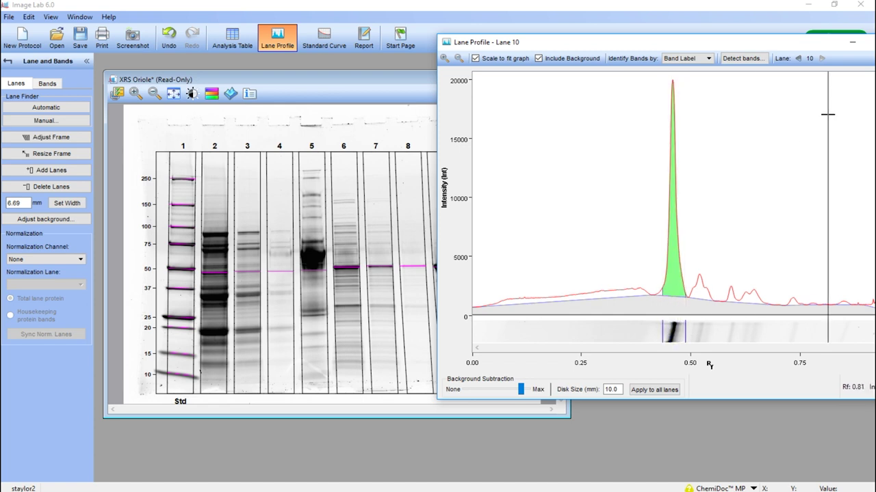
pyautogui.click(797, 59)
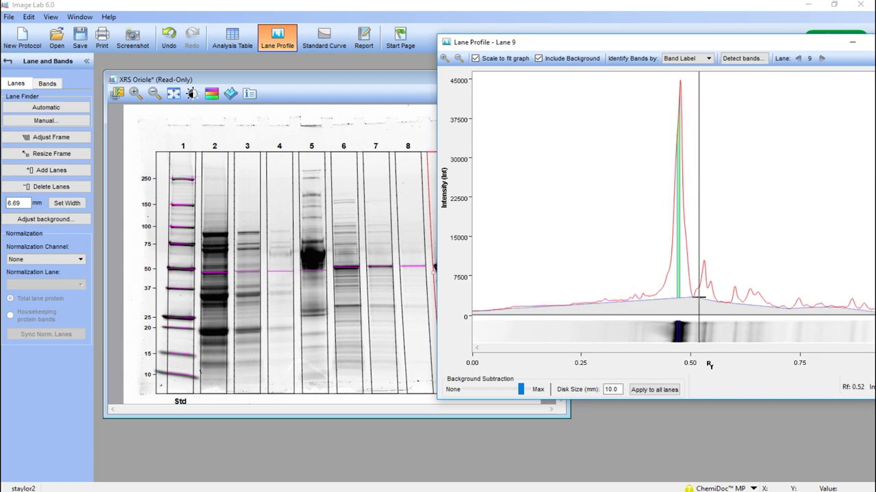
pyautogui.moveTo(679, 330); pyautogui.dragTo(692, 331)
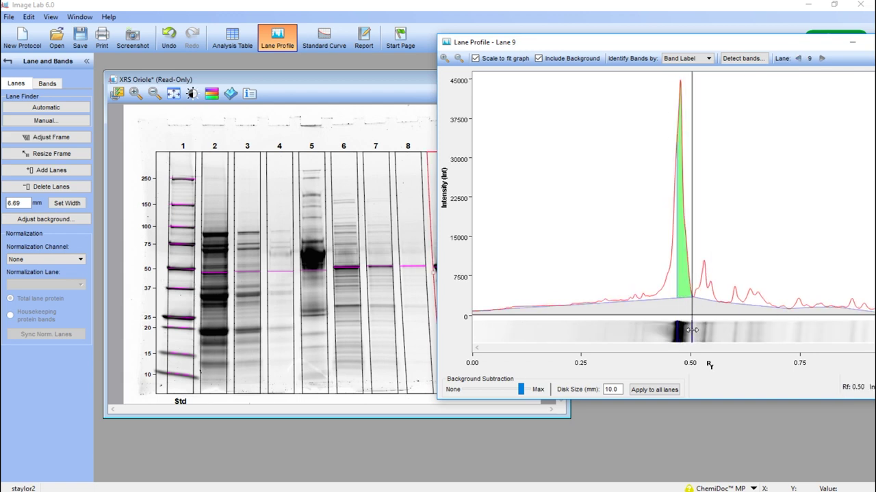
pyautogui.moveTo(678, 333)
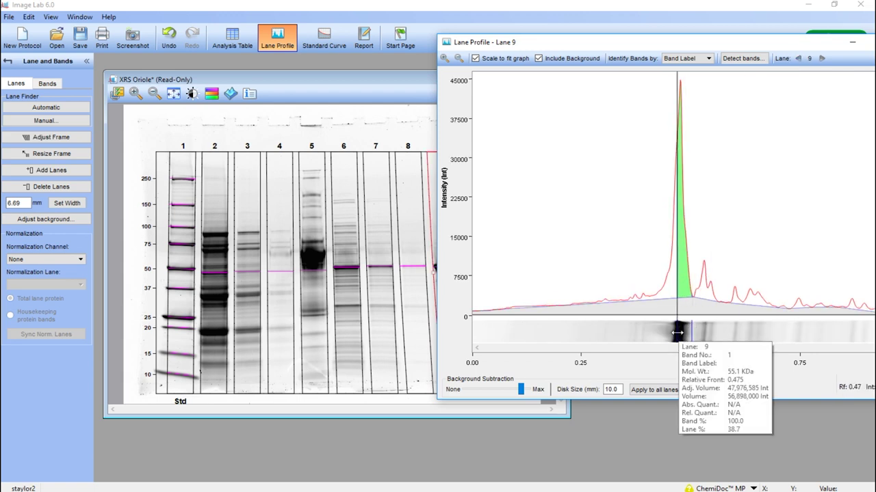
pyautogui.moveTo(677, 334); pyautogui.dragTo(667, 334)
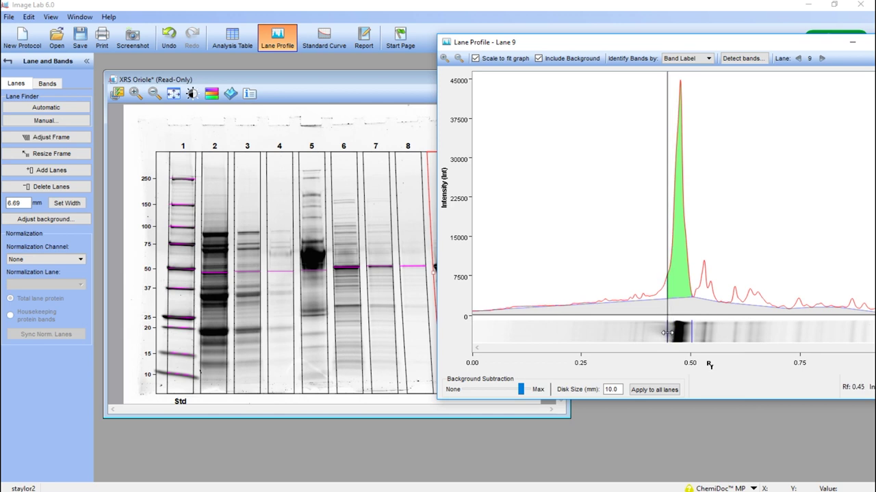
pyautogui.click(797, 59)
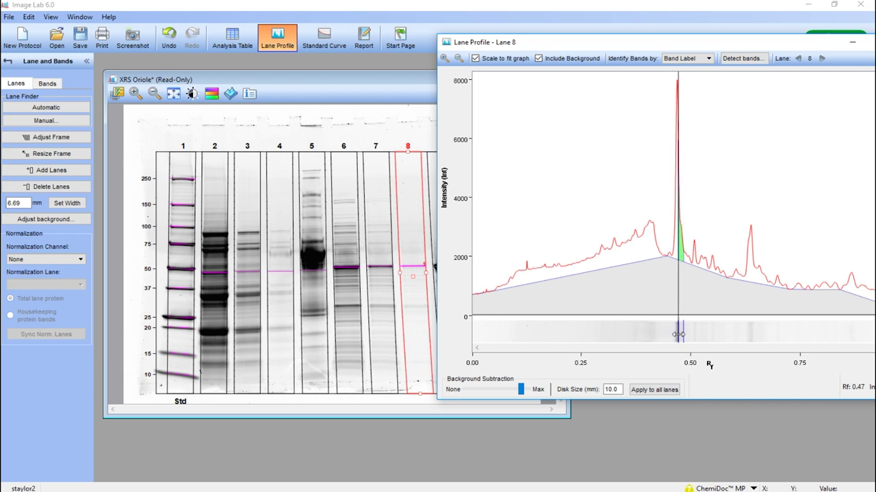
pyautogui.moveTo(680, 334); pyautogui.dragTo(674, 335)
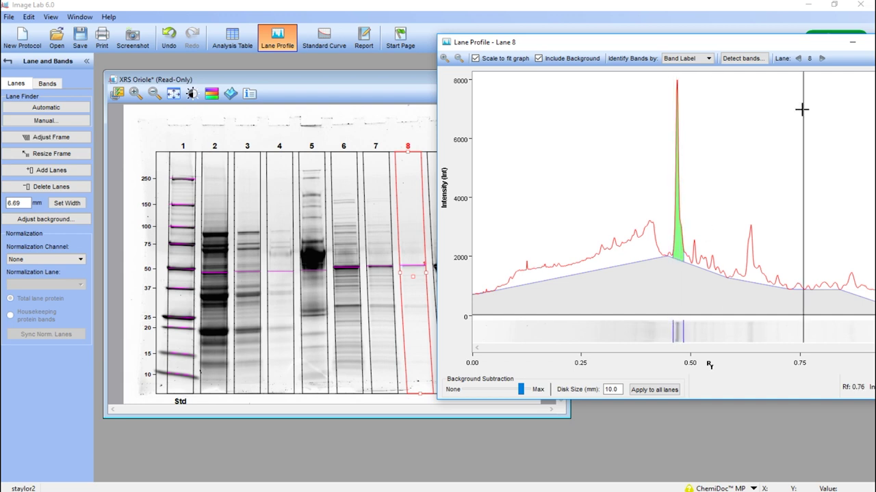
pyautogui.click(798, 58)
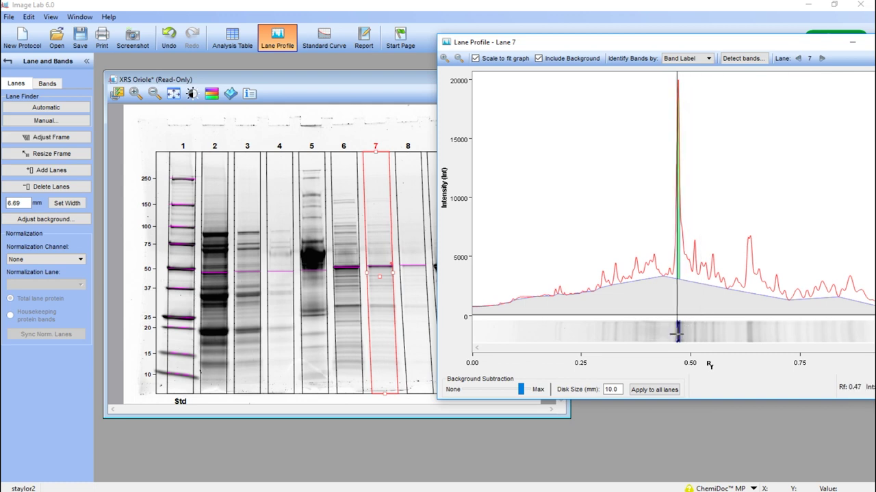
pyautogui.moveTo(679, 334); pyautogui.dragTo(675, 333)
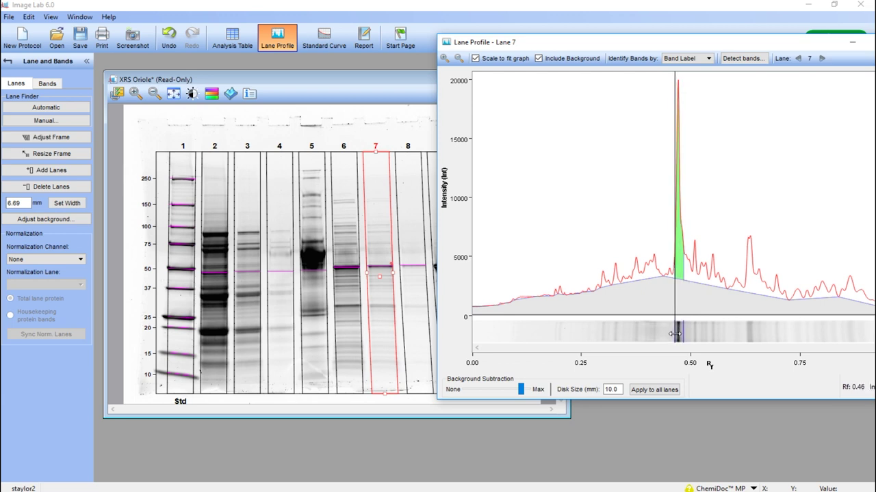
# Widen the ~50 kDa band regions over their peaks in lanes 6, 5 and 3.
pyautogui.click(798, 58)
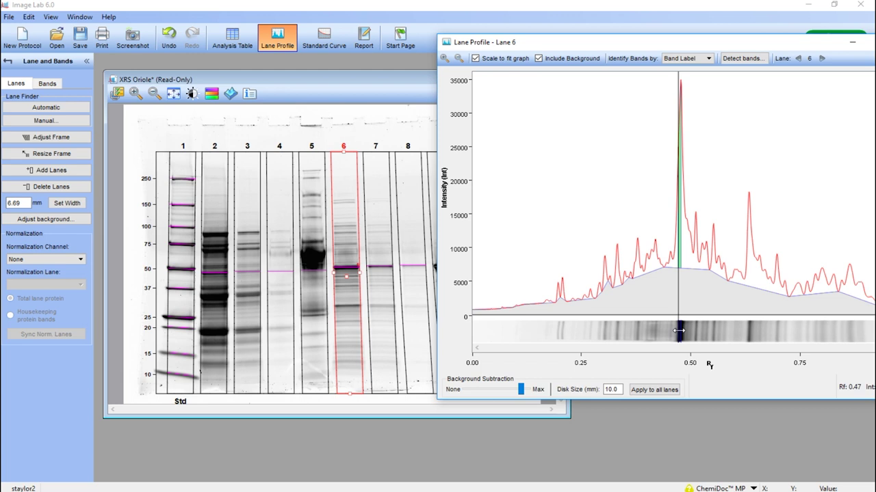
pyautogui.moveTo(681, 332); pyautogui.dragTo(685, 332)
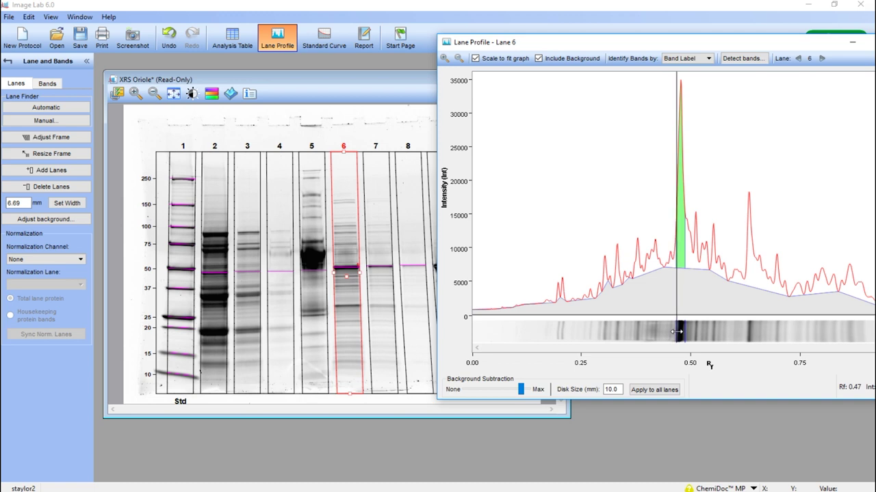
pyautogui.click(798, 59)
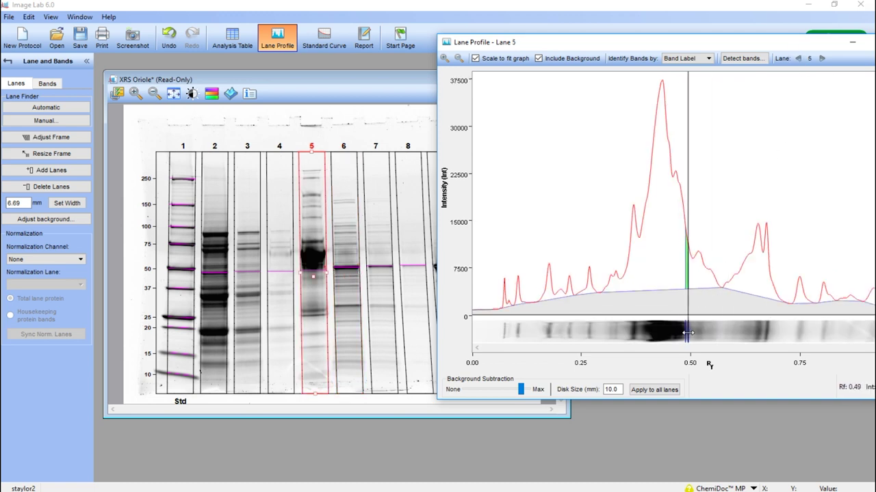
pyautogui.moveTo(687, 332); pyautogui.dragTo(696, 332)
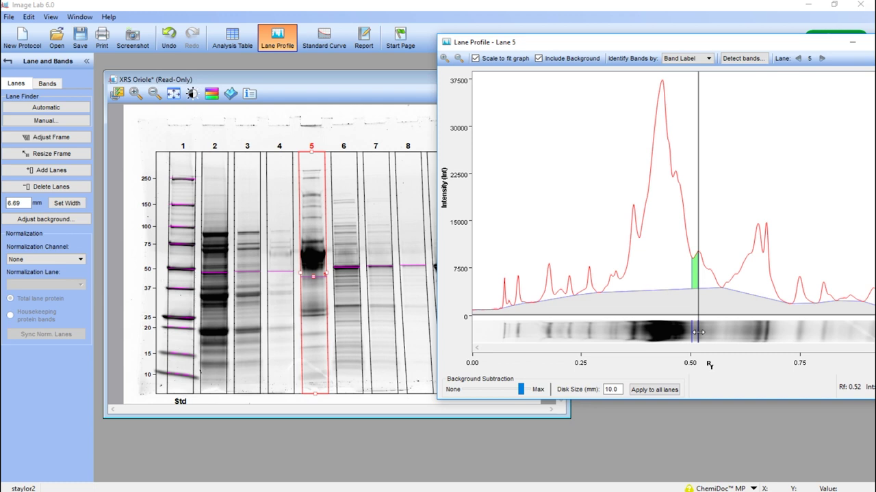
pyautogui.click(798, 59)
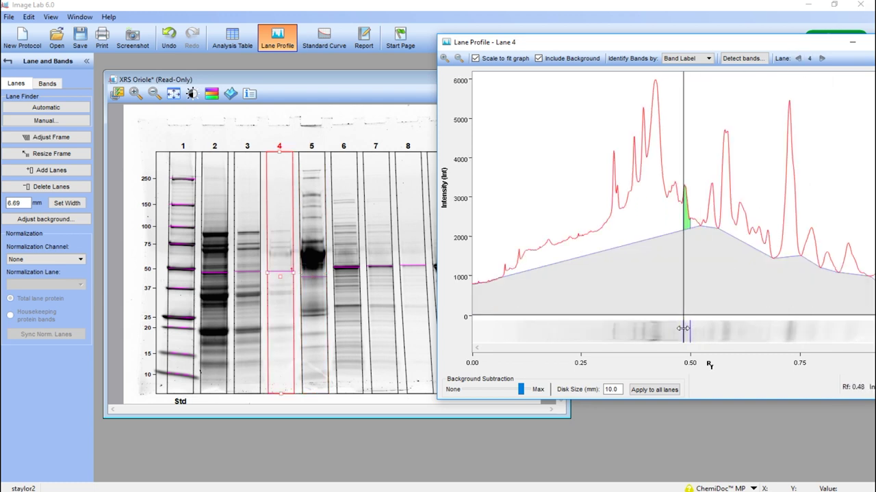
pyautogui.click(798, 58)
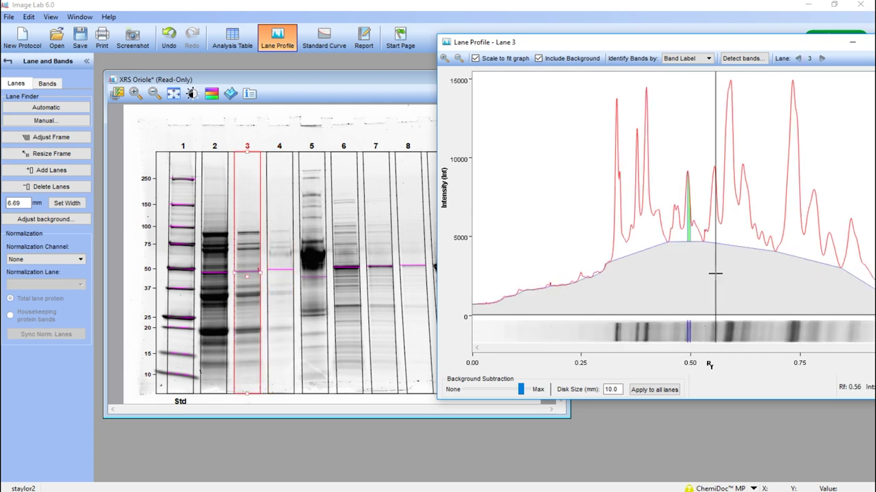
pyautogui.click(688, 330)
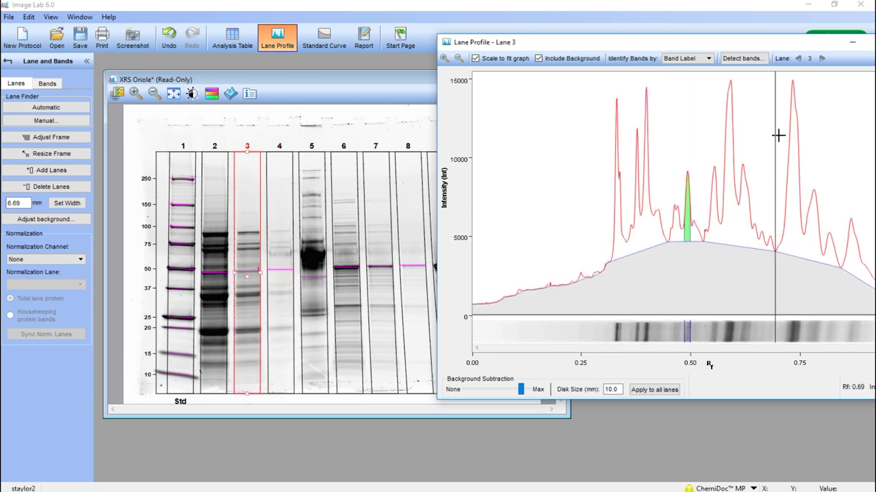
# Widen lane 2's Rf 0.50 band integration area, check lane 1, and close the Lane Profile.
pyautogui.click(797, 58)
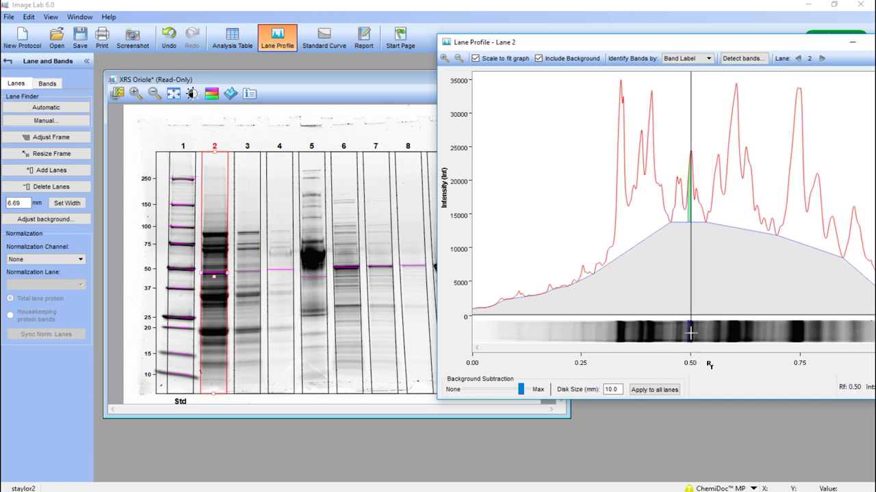
pyautogui.moveTo(689, 333); pyautogui.dragTo(695, 333)
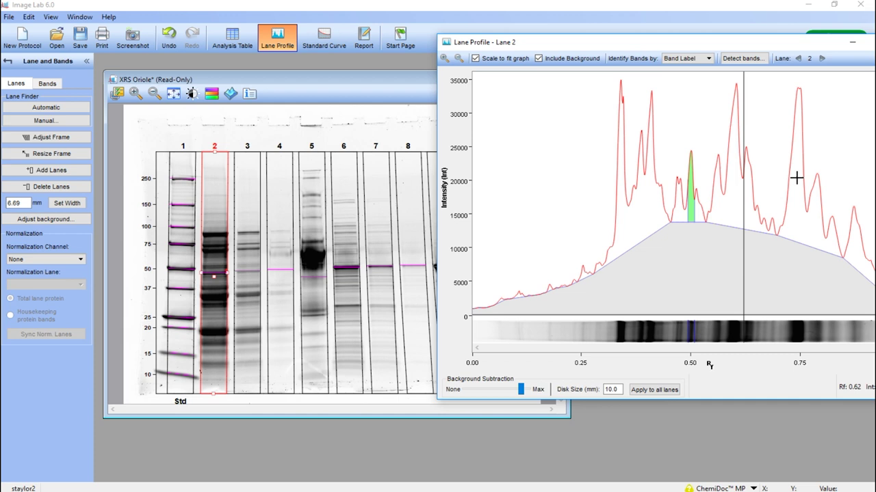
pyautogui.click(797, 59)
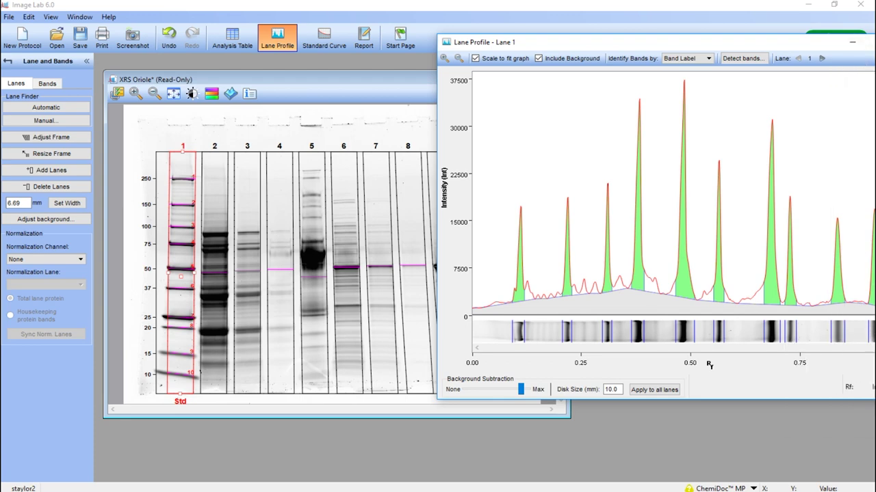
pyautogui.click(852, 43)
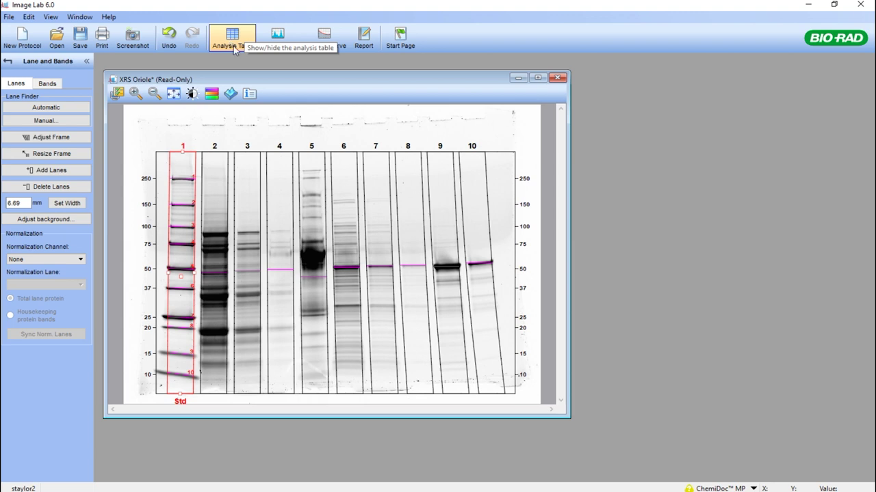
# Shift the XRS Oriole gel window slightly left and display the Analysis Table.
pyautogui.moveTo(284, 80); pyautogui.dragTo(273, 80)
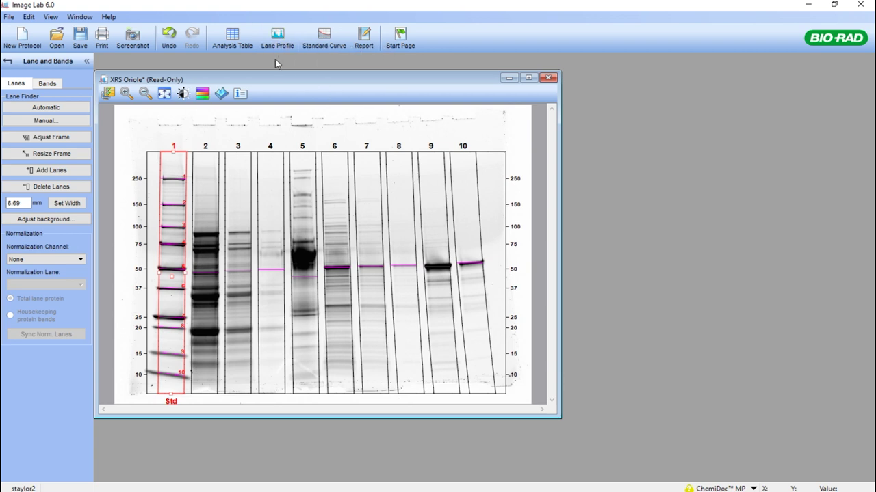
pyautogui.click(232, 42)
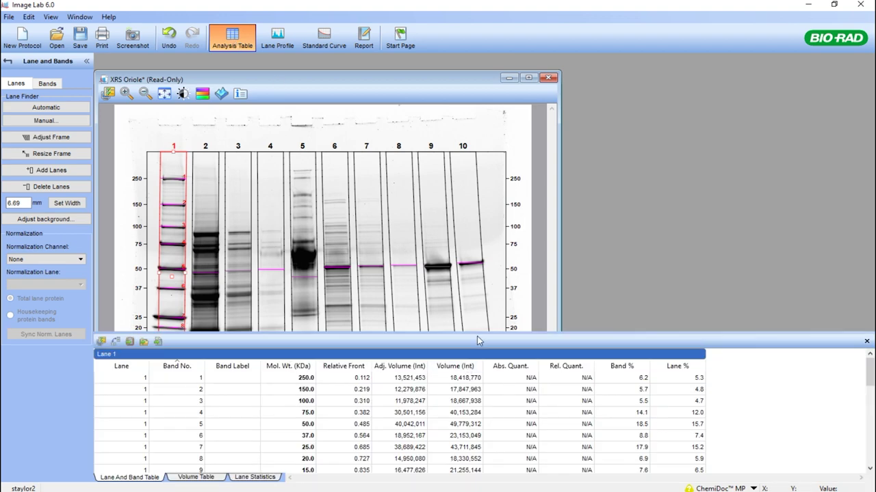
# Enlarge the analysis table panel and scroll to review the single bands in lanes 2–5.
pyautogui.moveTo(478, 339); pyautogui.dragTo(476, 305)
pyautogui.moveTo(871, 351); pyautogui.dragTo(872, 376)
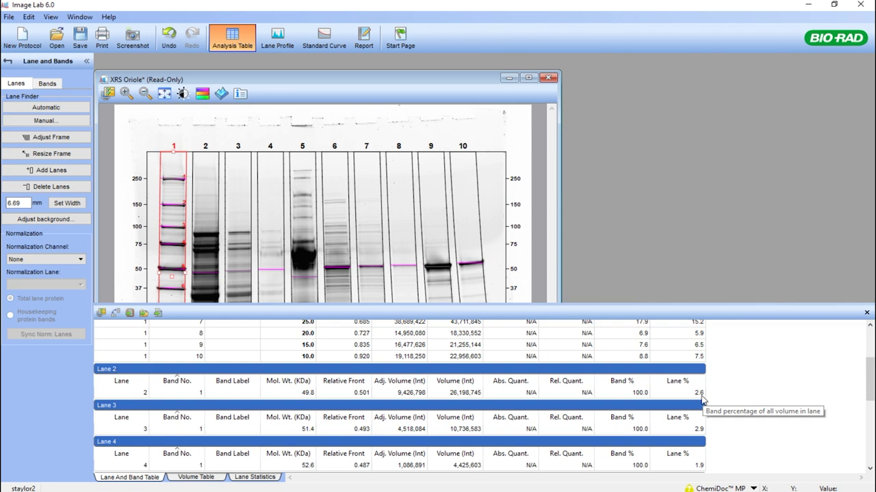
pyautogui.moveTo(871, 374); pyautogui.dragTo(871, 386)
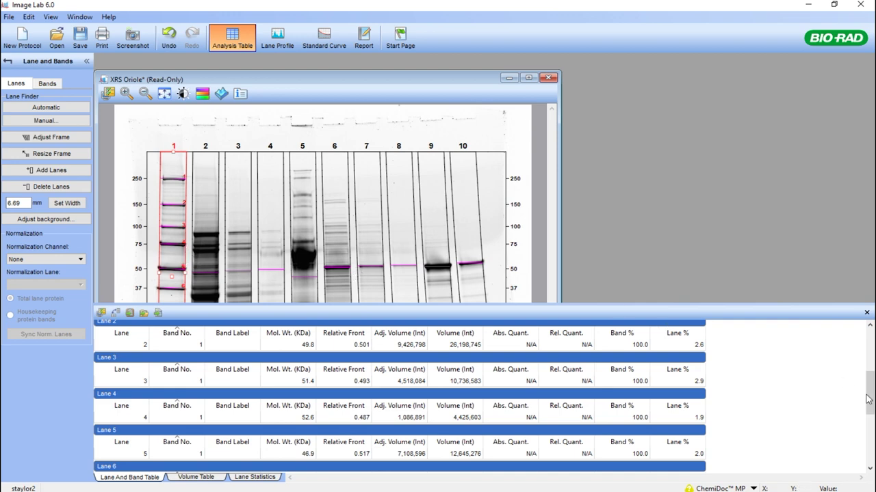
# Review lanes 6–10 in the analysis table, then hide the table.
pyautogui.moveTo(872, 395); pyautogui.dragTo(872, 430)
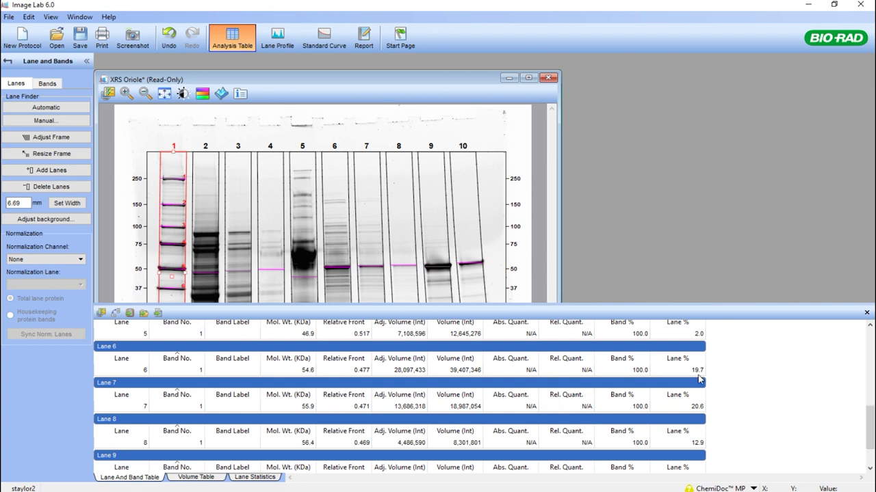
pyautogui.moveTo(695, 373)
pyautogui.moveTo(872, 425); pyautogui.dragTo(871, 437)
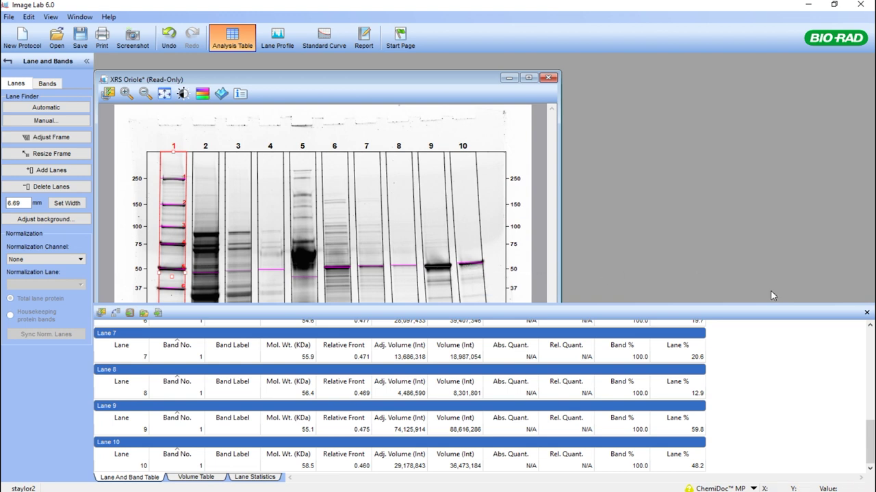
pyautogui.click(866, 313)
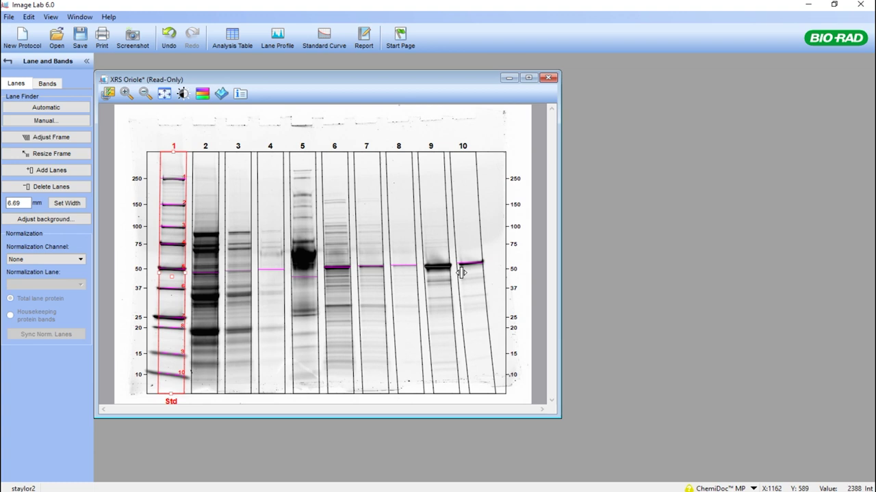
# Make lane 8's ~50 kDa band the relative quantity reference and show the resulting Rel. Quant. values.
pyautogui.click(8, 61)
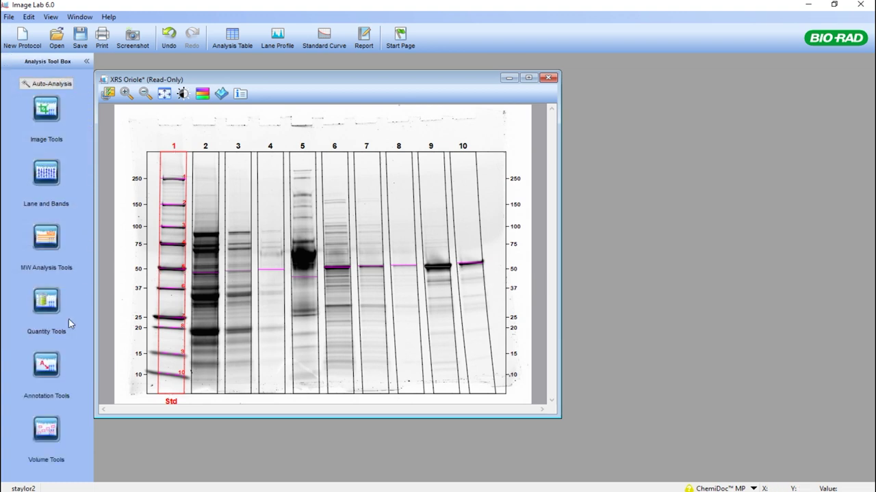
pyautogui.click(47, 308)
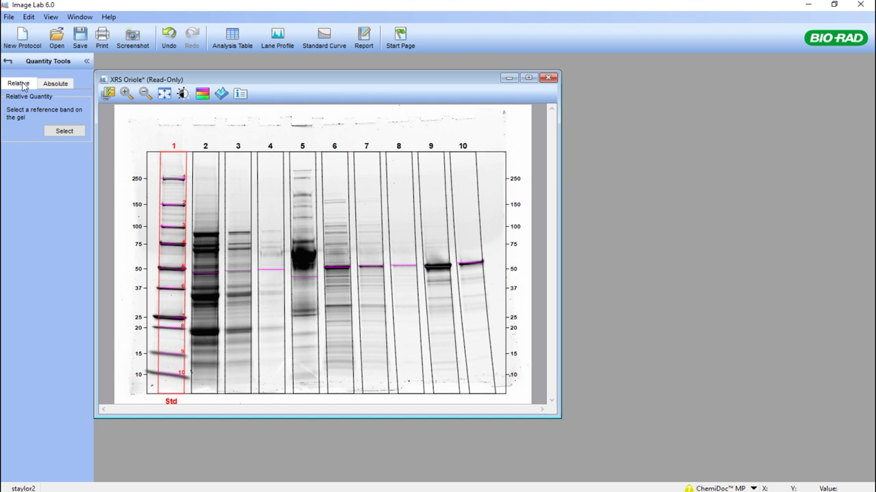
pyautogui.click(65, 132)
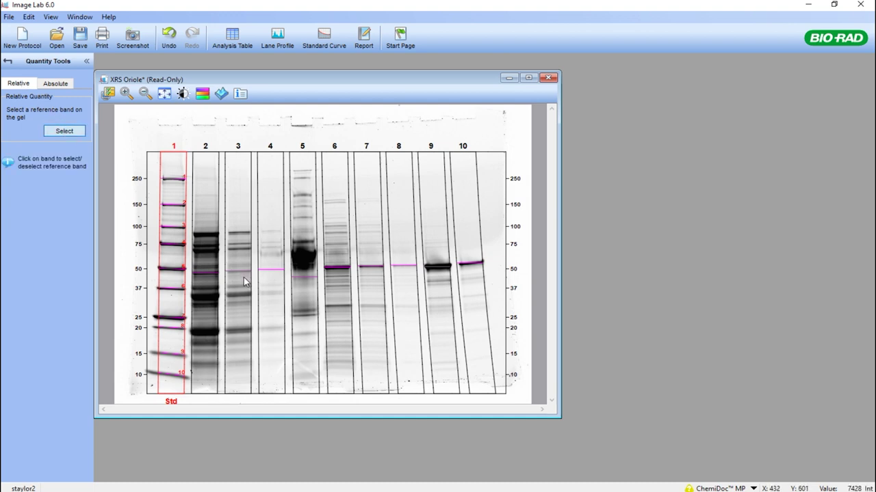
pyautogui.click(402, 265)
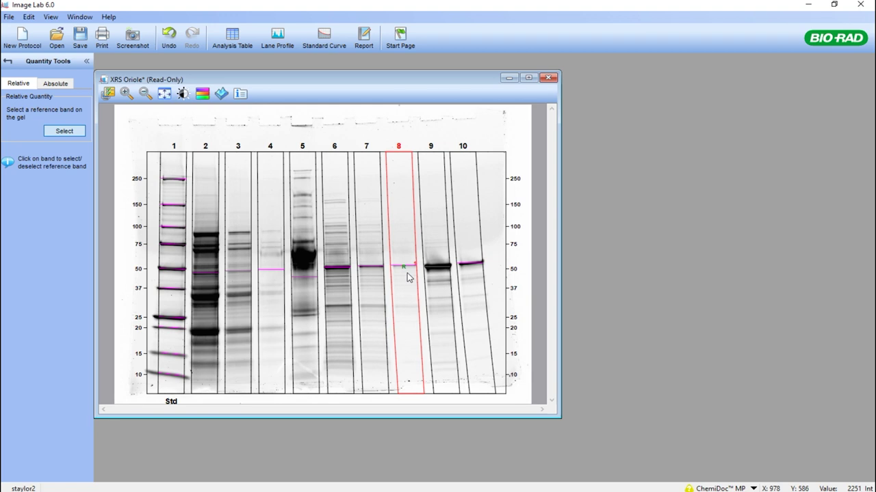
pyautogui.click(230, 44)
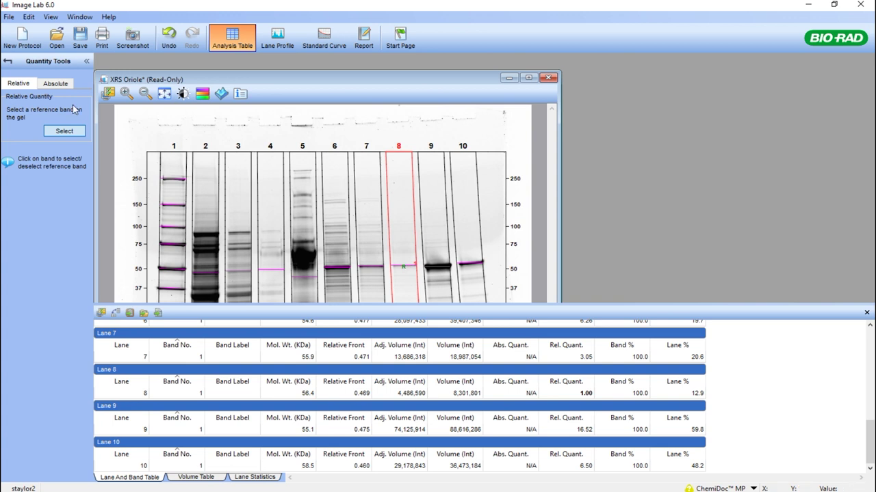
# Set lane 1 bands 1, 4 and 7 as absolute quantity standards of 20, 40 and 60.
pyautogui.click(59, 85)
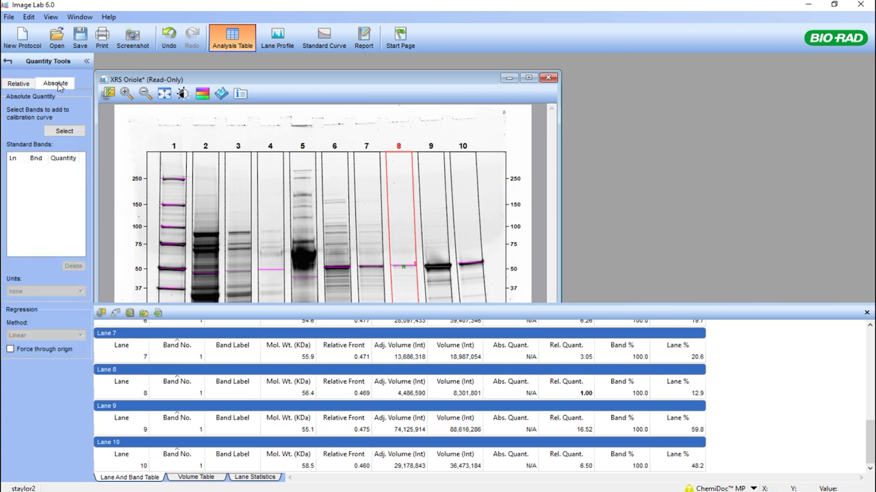
pyautogui.click(866, 314)
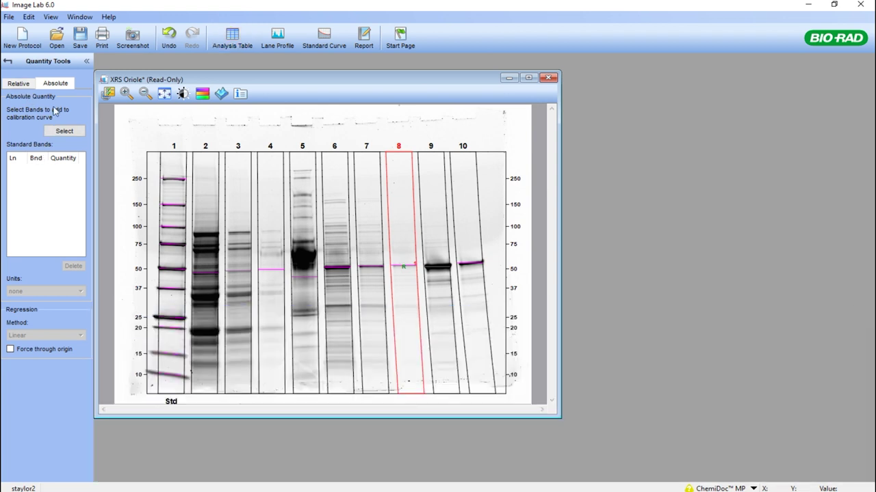
pyautogui.click(67, 132)
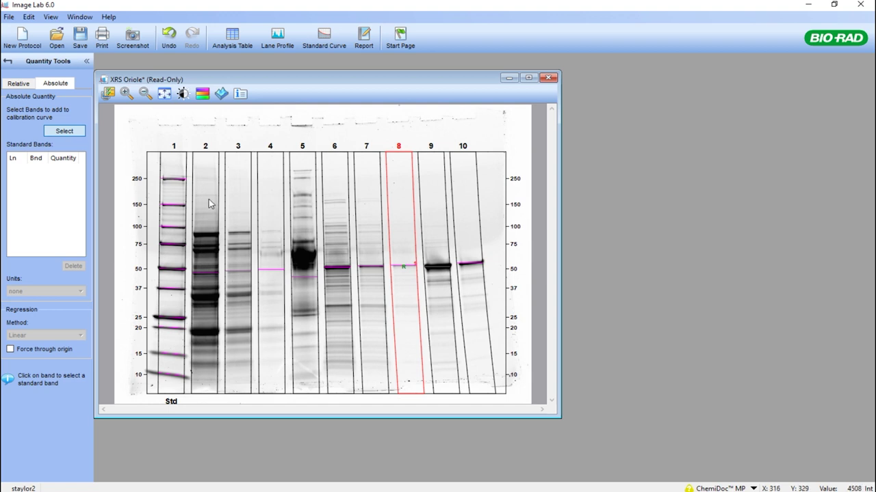
pyautogui.click(175, 181)
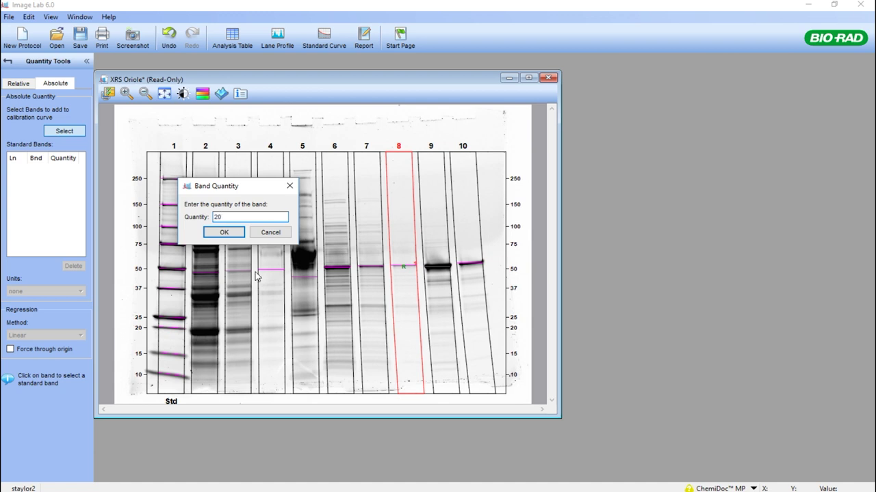
pyautogui.click(224, 232)
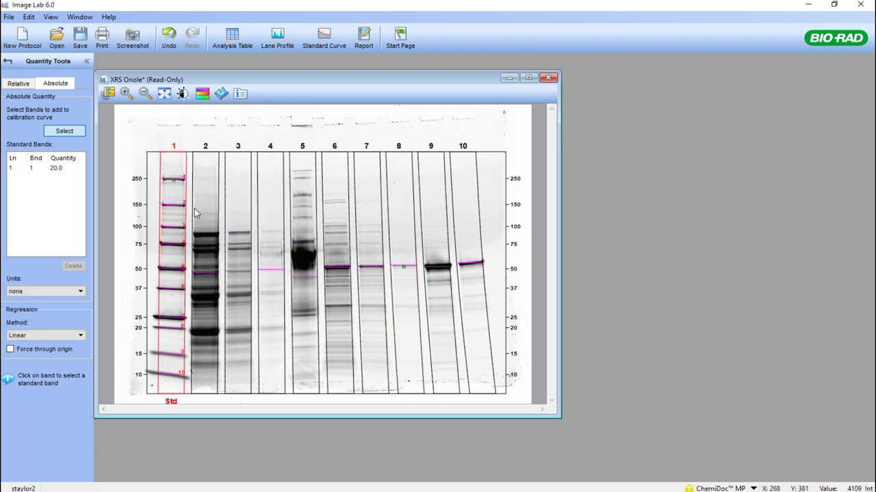
pyautogui.click(172, 246)
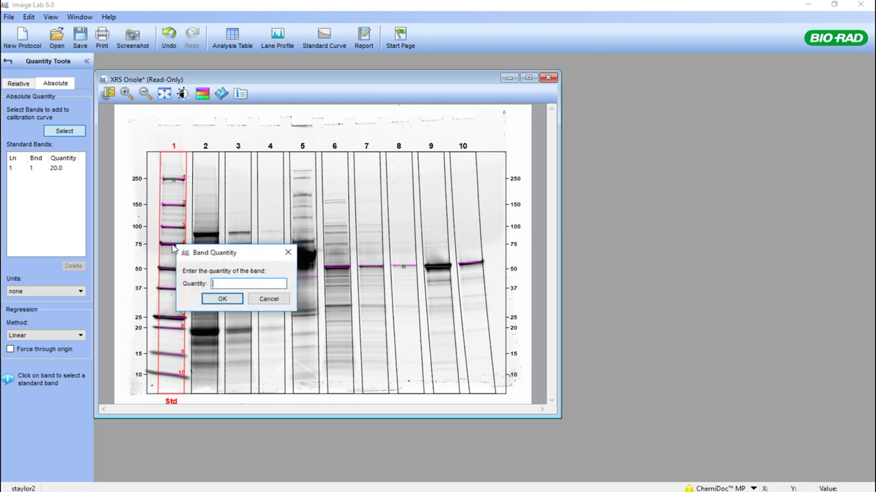
pyautogui.click(223, 299)
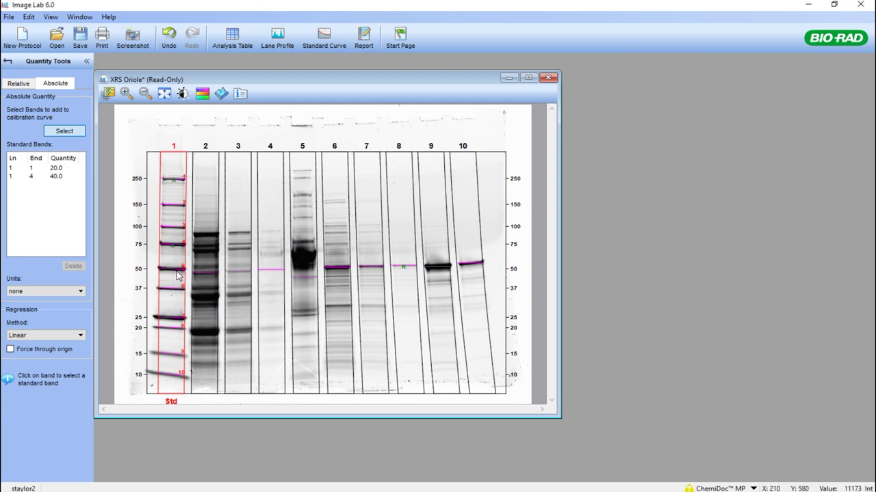
pyautogui.click(171, 319)
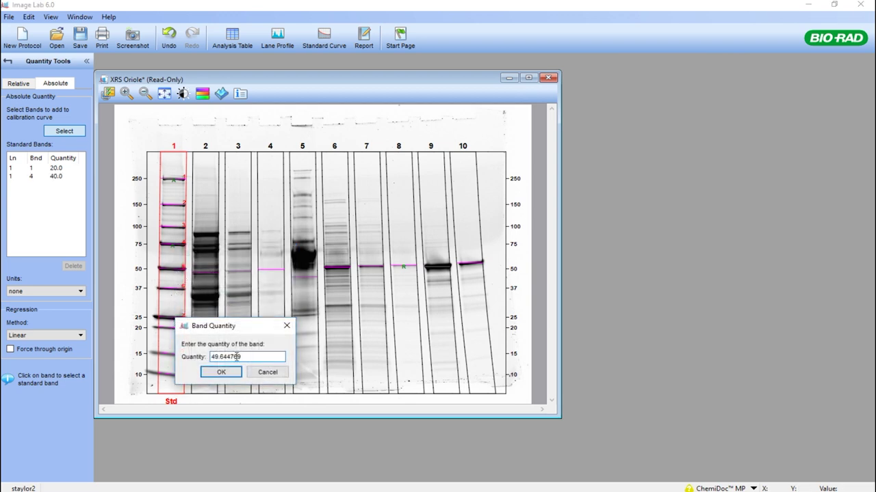
pyautogui.moveTo(248, 356); pyautogui.dragTo(209, 357)
pyautogui.write('60')
pyautogui.click(218, 372)
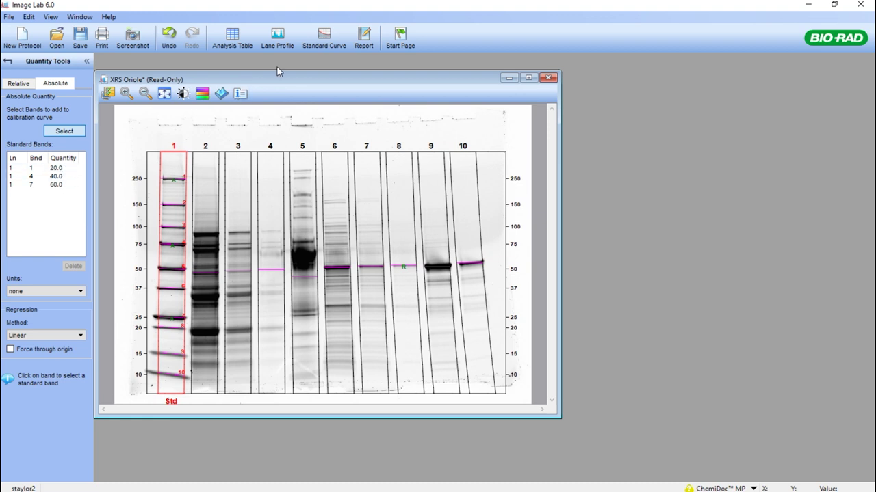
# Check the standard curve regression, then review Abs. Quant. values like 40.8 for lane 6 in the analysis table.
pyautogui.click(331, 43)
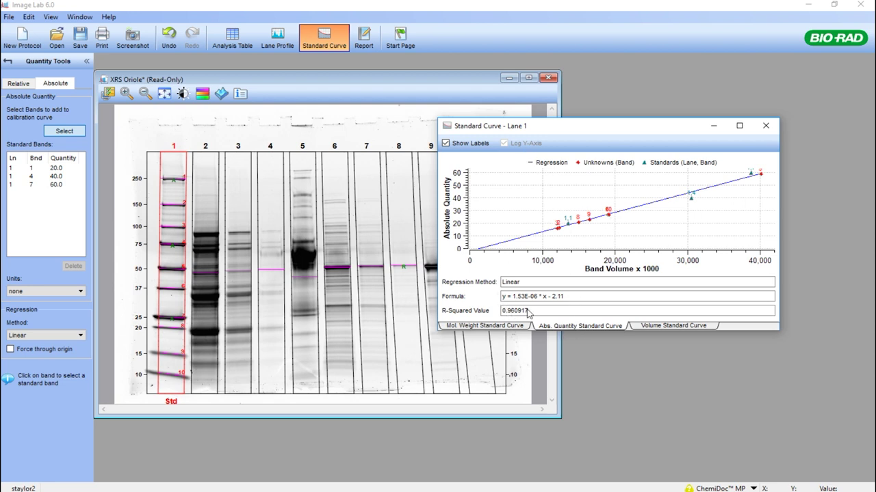
pyautogui.click(765, 125)
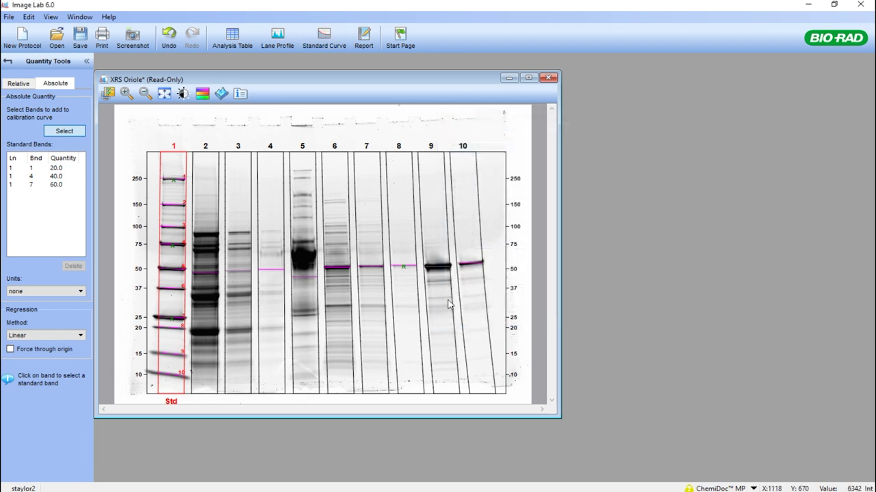
pyautogui.click(231, 42)
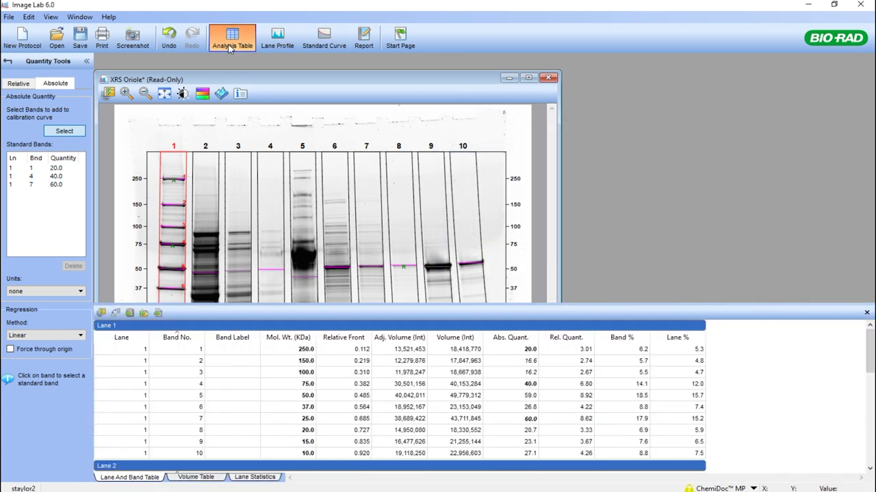
pyautogui.moveTo(872, 354); pyautogui.dragTo(873, 390)
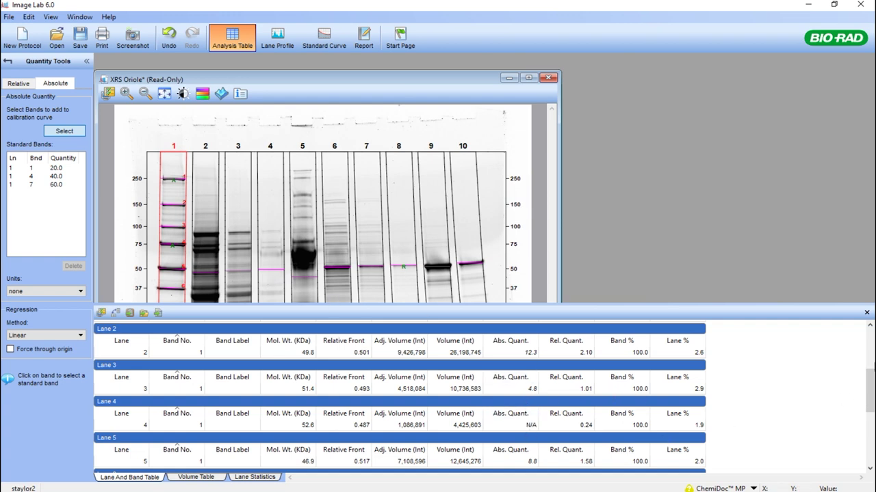
pyautogui.moveTo(870, 379)
pyautogui.mouseDown()
pyautogui.moveTo(872, 443)
pyautogui.moveTo(871, 376)
pyautogui.mouseUp()
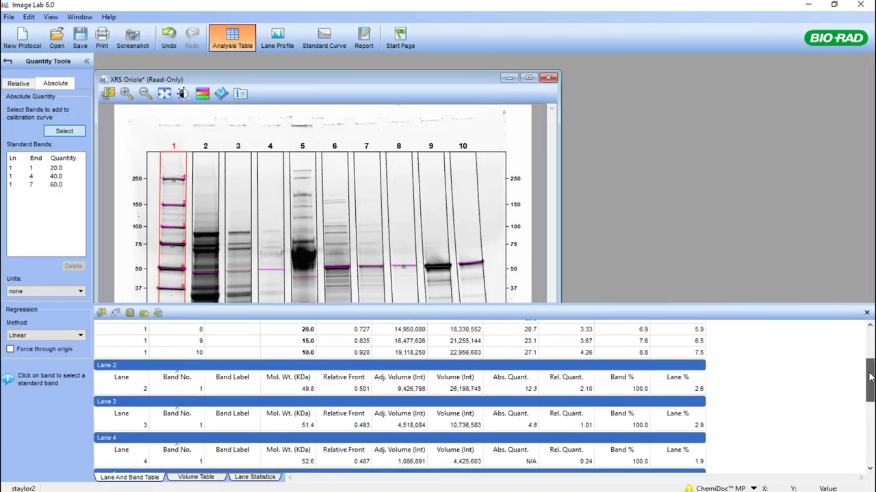